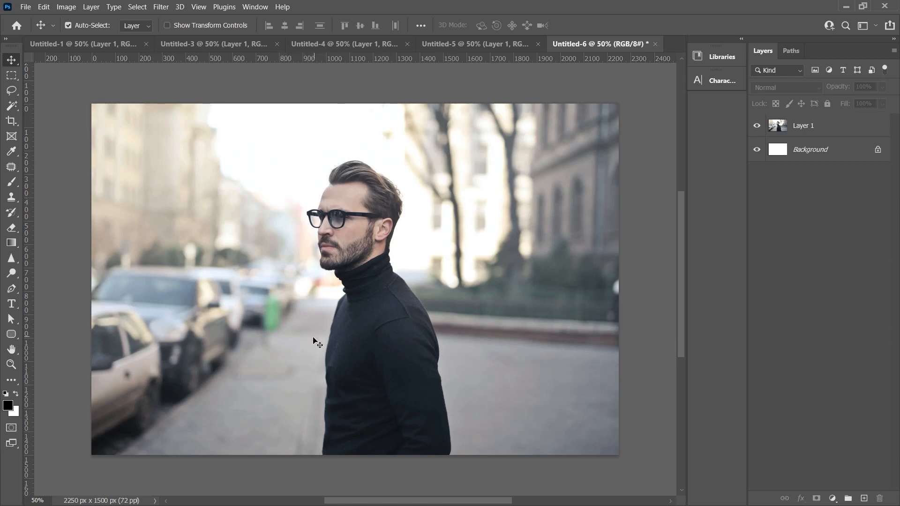
Show the properties of Layer 1 in Untitled-6 and expand its Quick Actions.
key("alt+w")
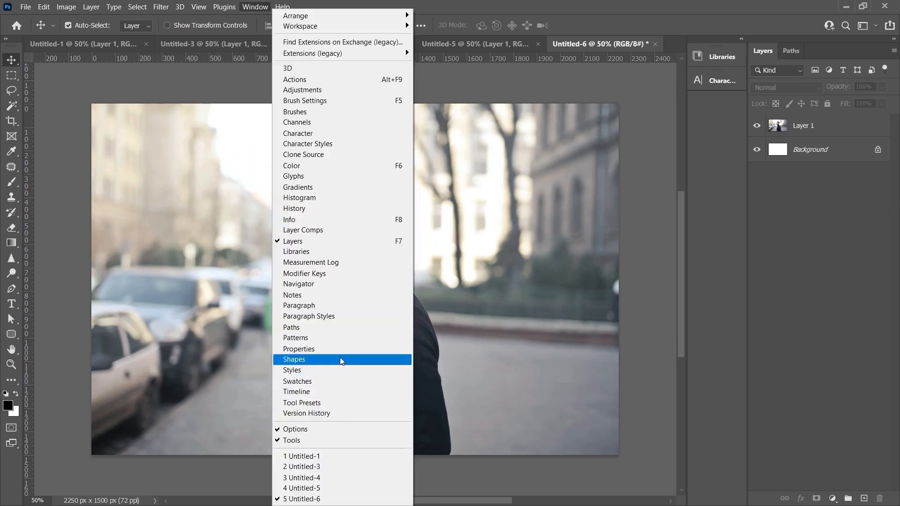
left_click(295, 352)
left_click(406, 261)
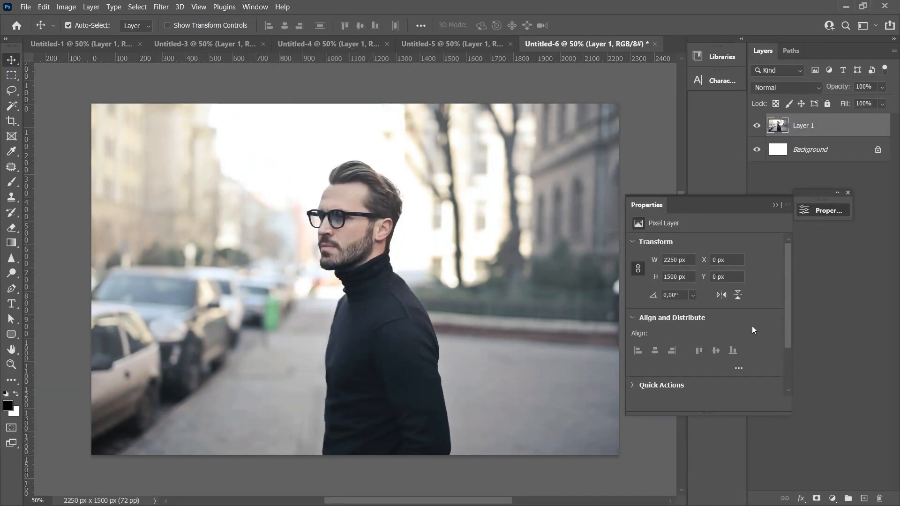
left_click_drag(791, 250, 789, 305)
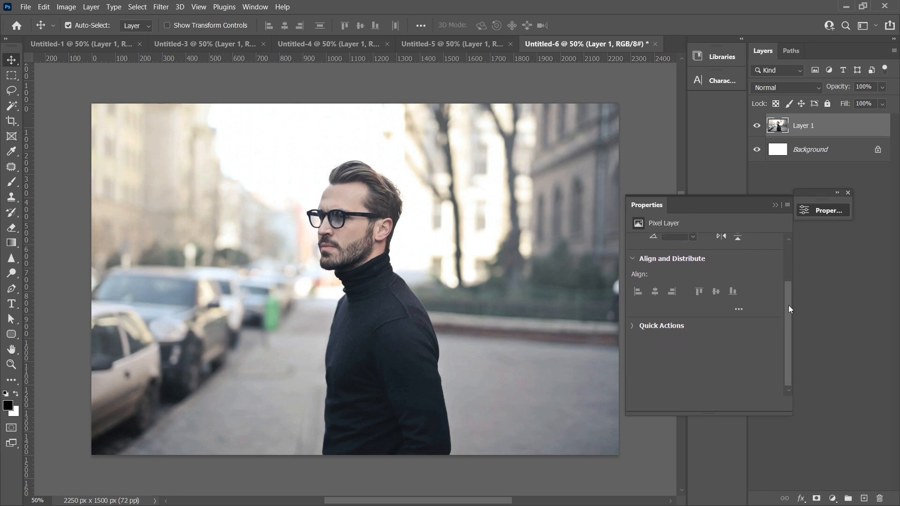
left_click(632, 328)
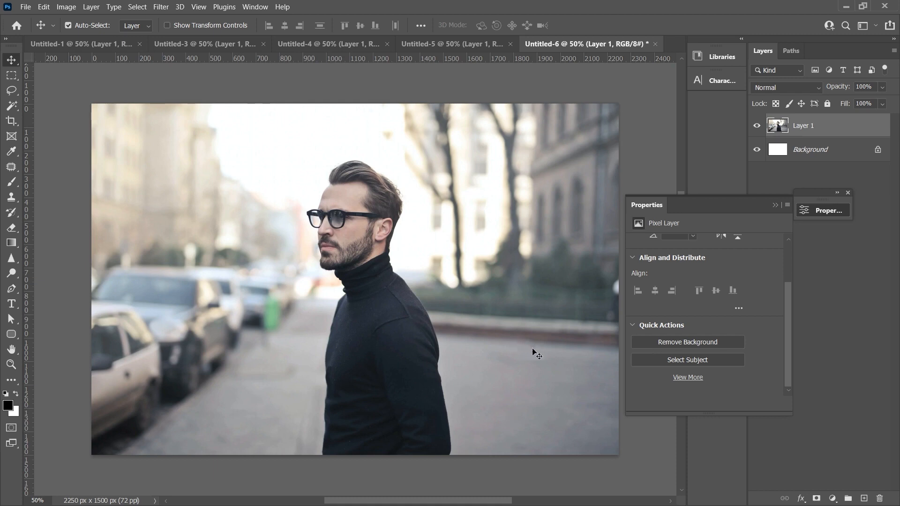
Select the man automatically with Select Subject and add a layer mask to Layer 1 from the selection.
left_click(672, 362)
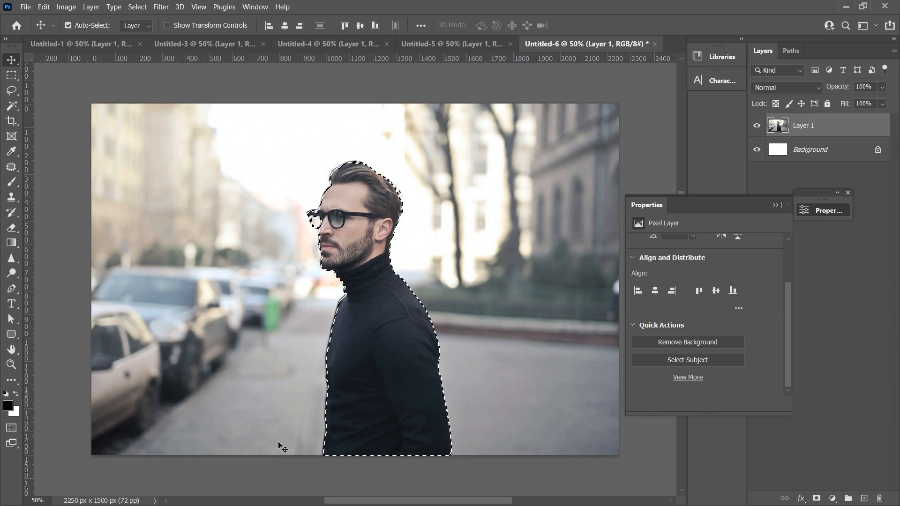
left_click(819, 498)
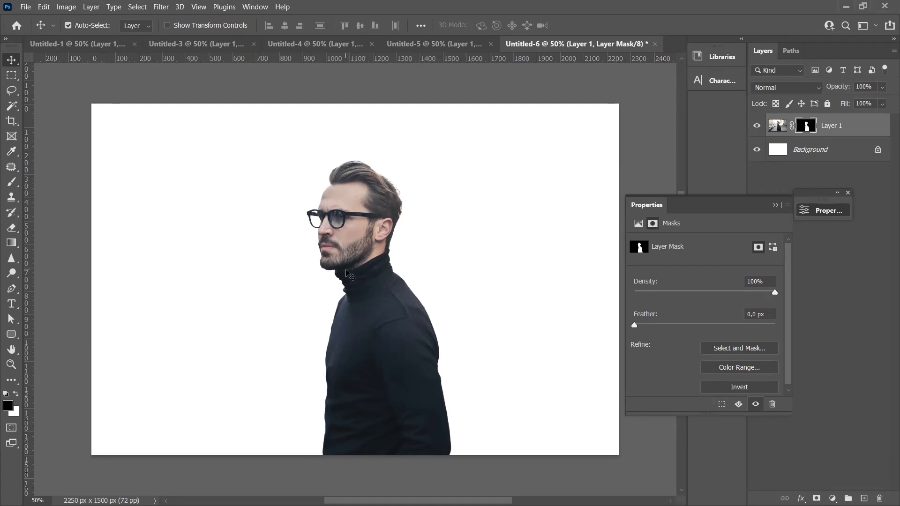
Paint black on the layer mask with the Brush tool to hide the man's neck and shoulder area.
scroll(360, 236, "up", 5)
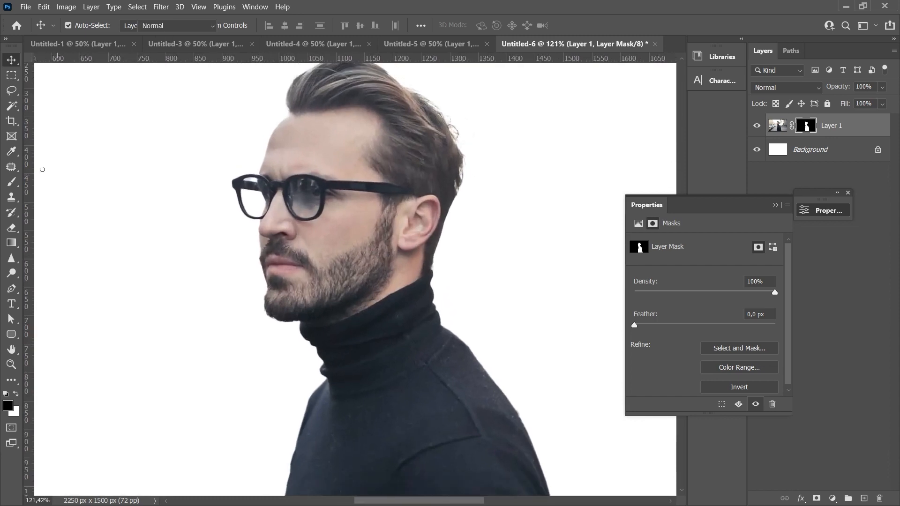
key("b")
left_click_drag(503, 314, 507, 315)
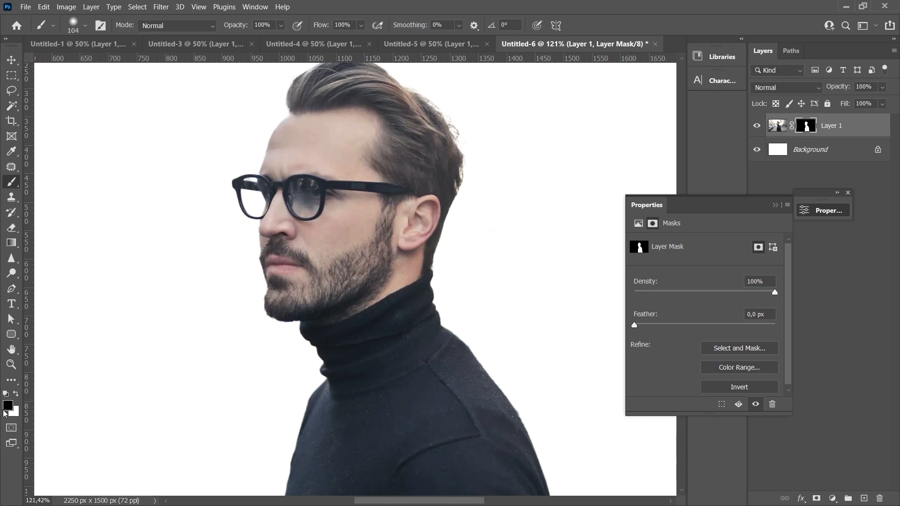
mouse_move(417, 230)
left_mouse_down()
mouse_move(470, 267)
mouse_move(450, 272)
mouse_move(443, 334)
mouse_move(502, 368)
mouse_move(531, 443)
mouse_move(492, 416)
mouse_move(482, 426)
mouse_move(451, 376)
mouse_move(386, 317)
mouse_move(412, 378)
mouse_move(403, 347)
left_mouse_up()
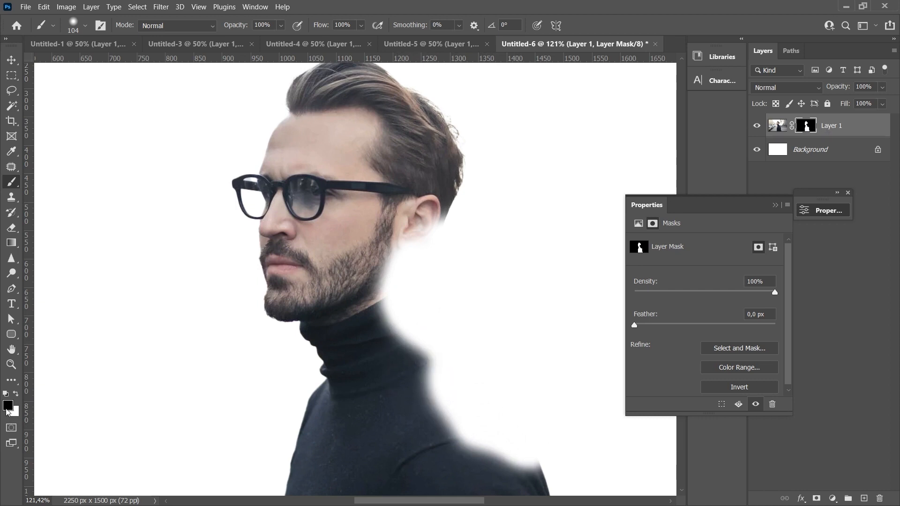
Paint the hidden neck and shoulder back in with white on the mask, and undo the brush strokes.
key("x")
mouse_move(399, 244)
left_mouse_down()
mouse_move(426, 201)
mouse_move(426, 273)
mouse_move(410, 285)
mouse_move(413, 312)
mouse_move(484, 370)
mouse_move(443, 366)
mouse_move(434, 375)
mouse_move(472, 431)
mouse_move(546, 463)
mouse_move(563, 451)
mouse_move(603, 456)
mouse_move(561, 461)
mouse_move(518, 368)
mouse_move(527, 348)
mouse_move(491, 357)
mouse_move(509, 321)
mouse_move(482, 315)
left_mouse_up()
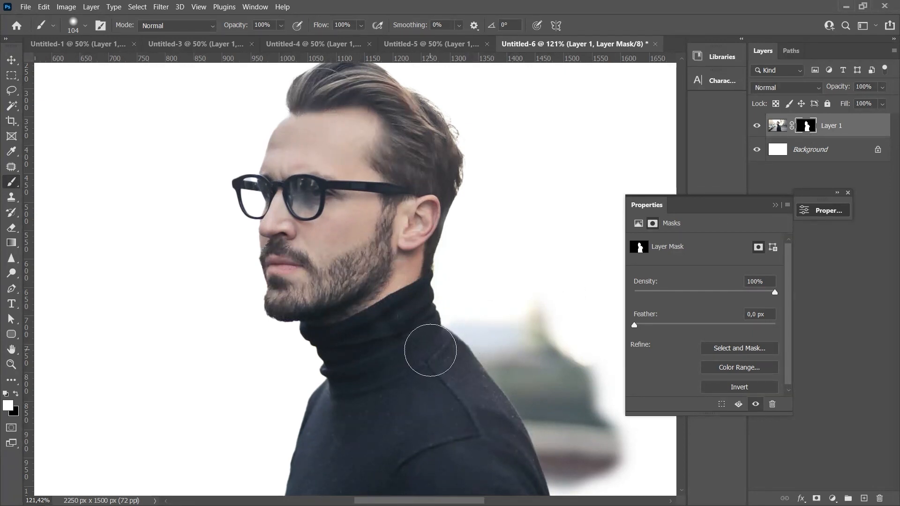
key("ctrl+z")
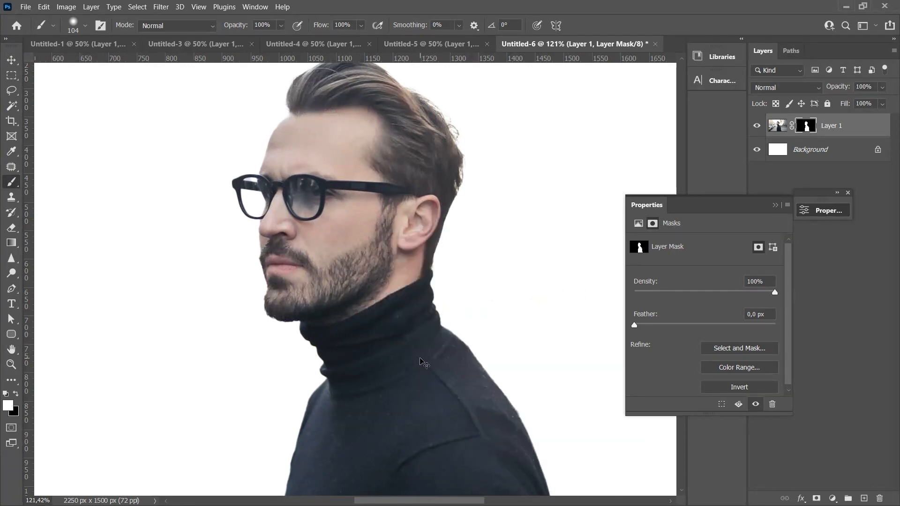
key("v")
key("ctrl+0")
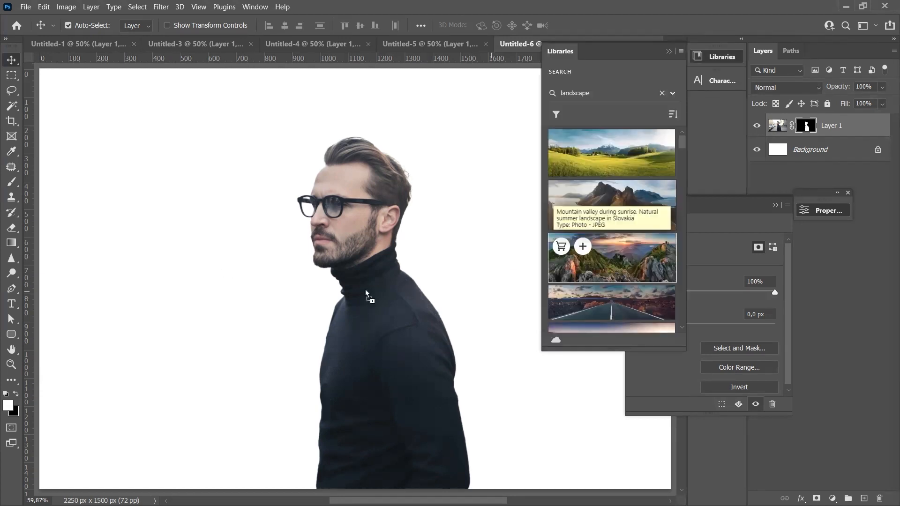
Place the Adobe Stock image of a mountain valley at sunrise behind the cut-out man.
left_click_drag(497, 275, 452, 291)
key("Return")
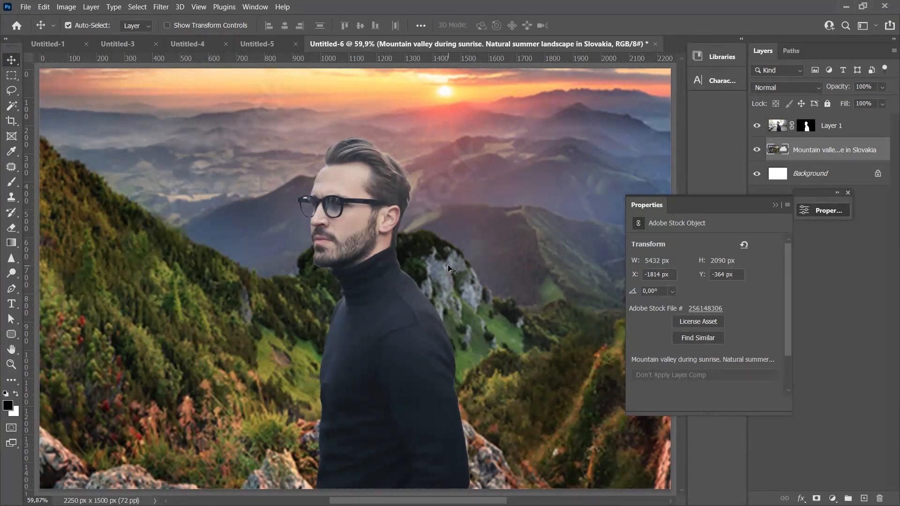
Remove the background from Layer 1 in Untitled-5 and inspect the cut-out edges down to the shoes.
left_click(258, 44)
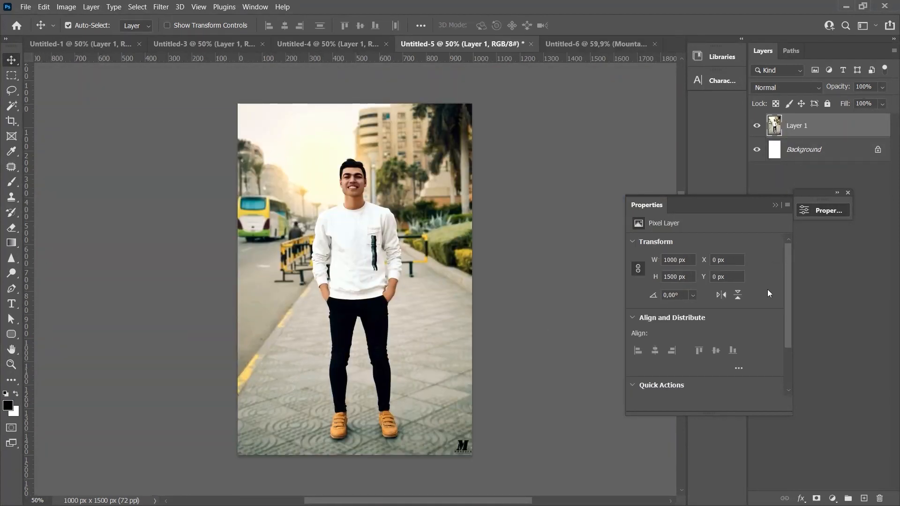
left_click_drag(787, 284, 651, 388)
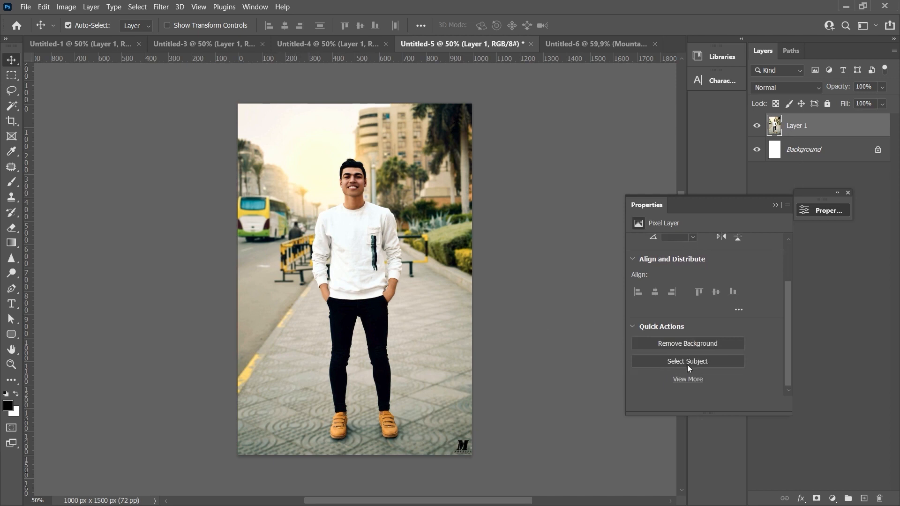
left_click(668, 345)
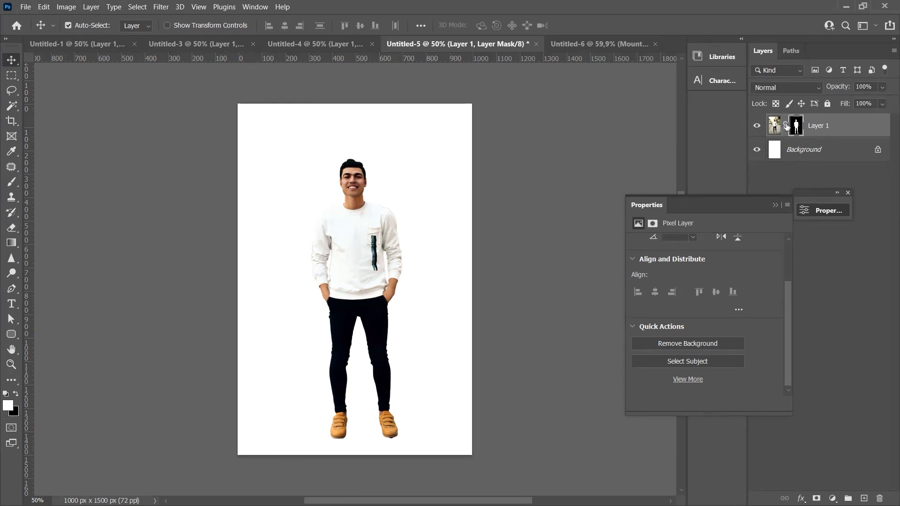
left_click_drag(356, 178, 413, 203)
left_click_drag(201, 438, 202, 271)
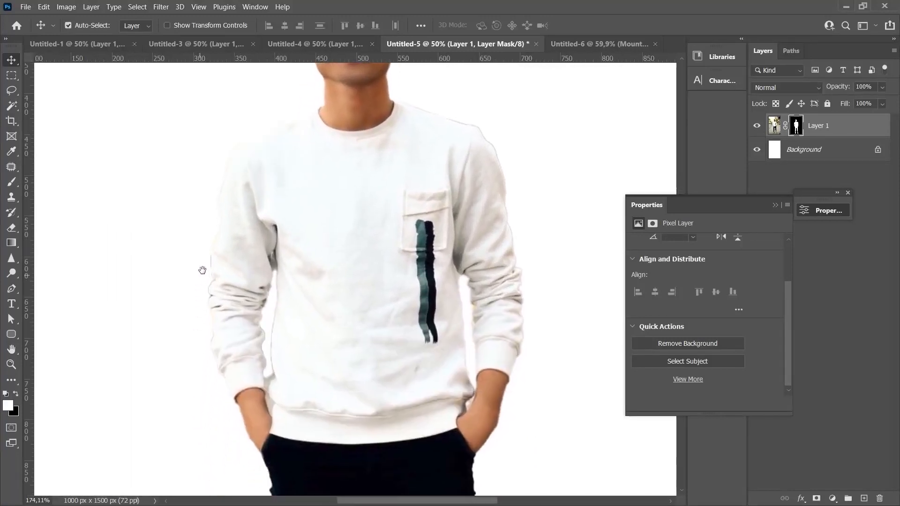
left_click_drag(223, 447, 234, 277)
left_click_drag(202, 416, 199, 272)
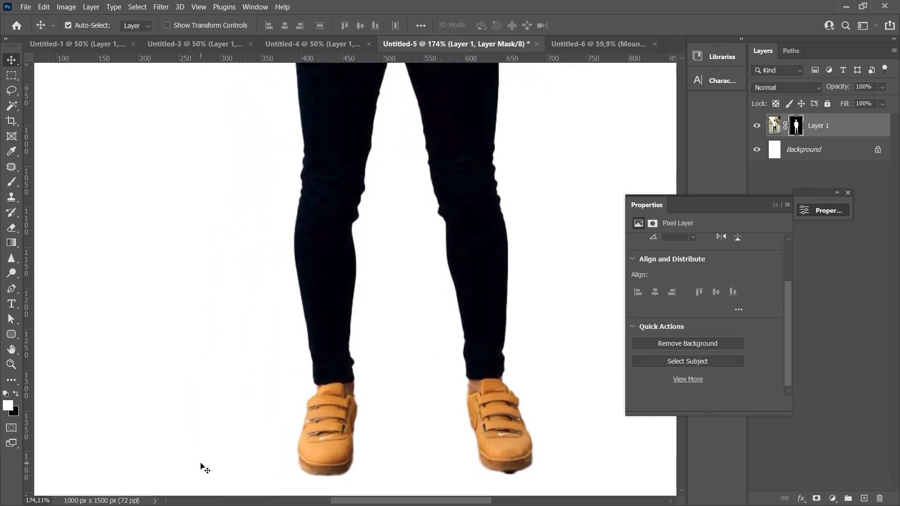
Remove the background from the photo of the man with the hat in Untitled-4.
left_click(313, 44)
key("x")
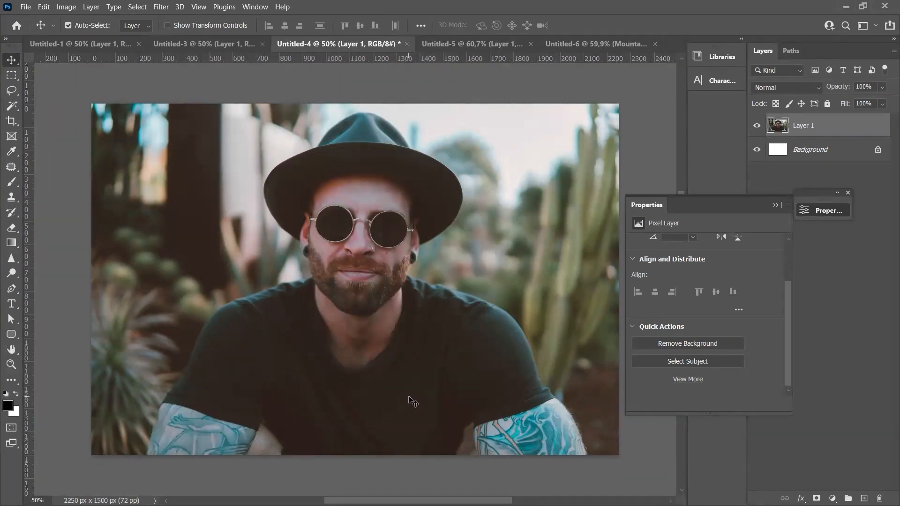
left_click(701, 347)
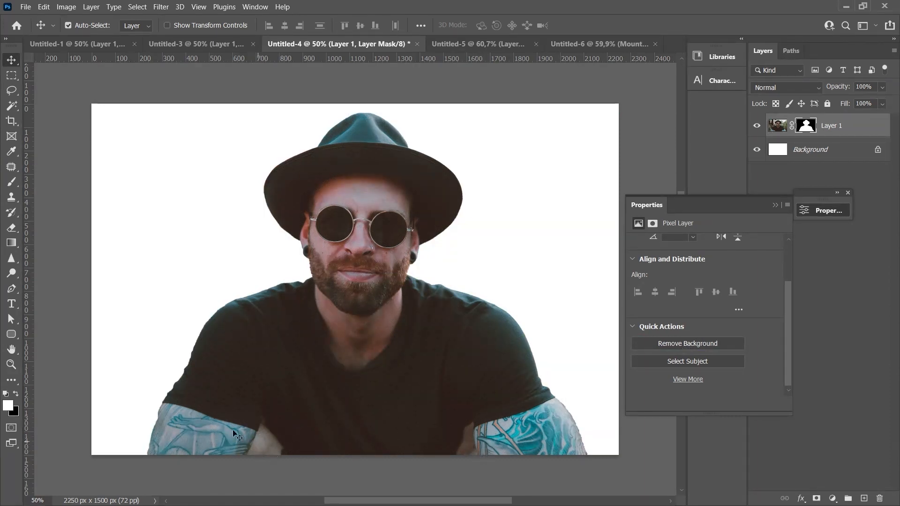
Select the leftover background between the tattooed arm and the torso with the Object Selection tool, erase it on the layer mask, and deselect.
left_click(13, 108)
right_click(13, 108)
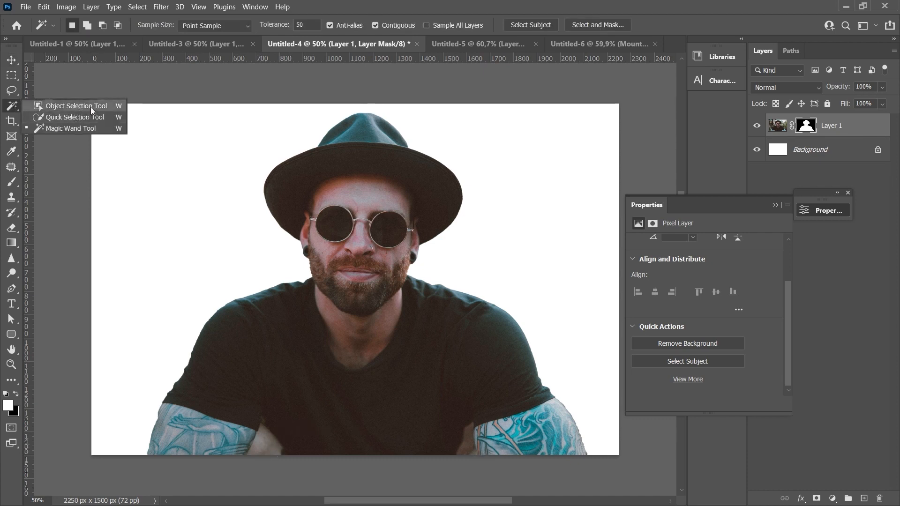
left_click(72, 107)
left_click_drag(232, 418, 316, 467)
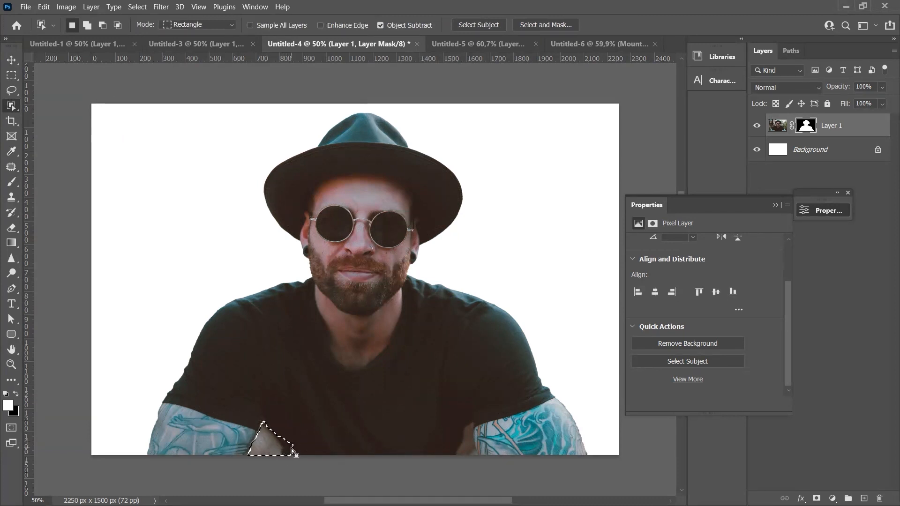
scroll(338, 439, "up", 4)
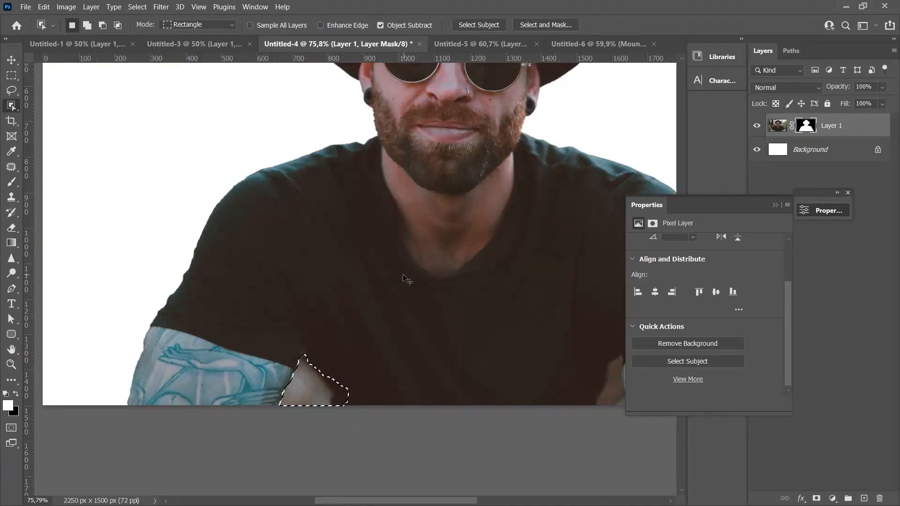
key("Delete")
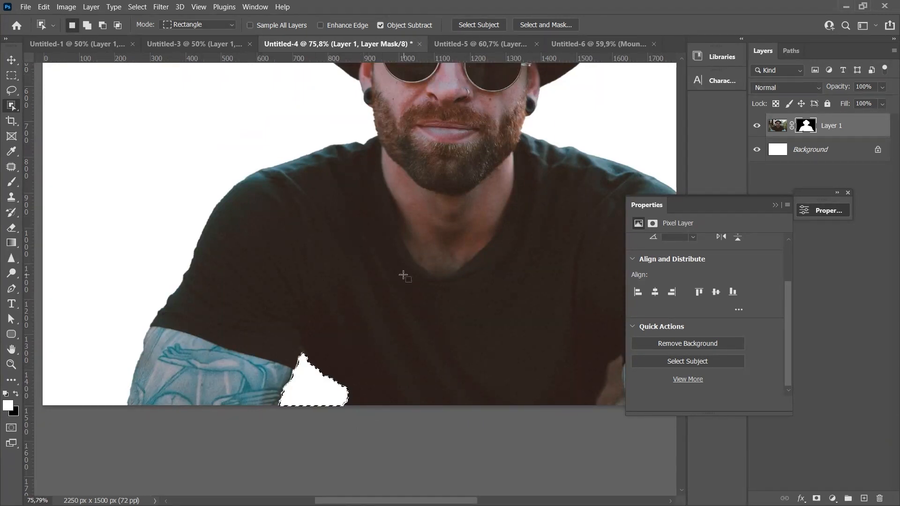
left_click(321, 398)
key("v")
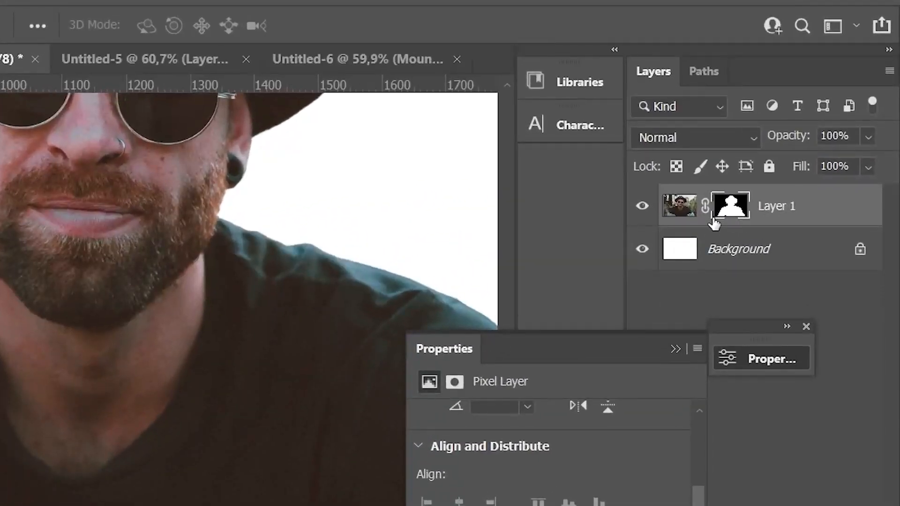
Make Layer 1's image thumbnail active, and switch back to its layer mask.
left_click(680, 212)
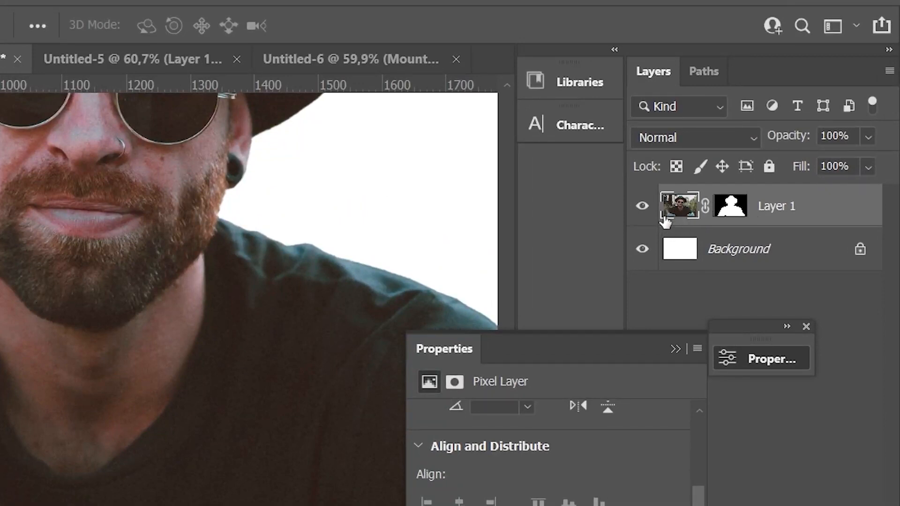
left_click(732, 216)
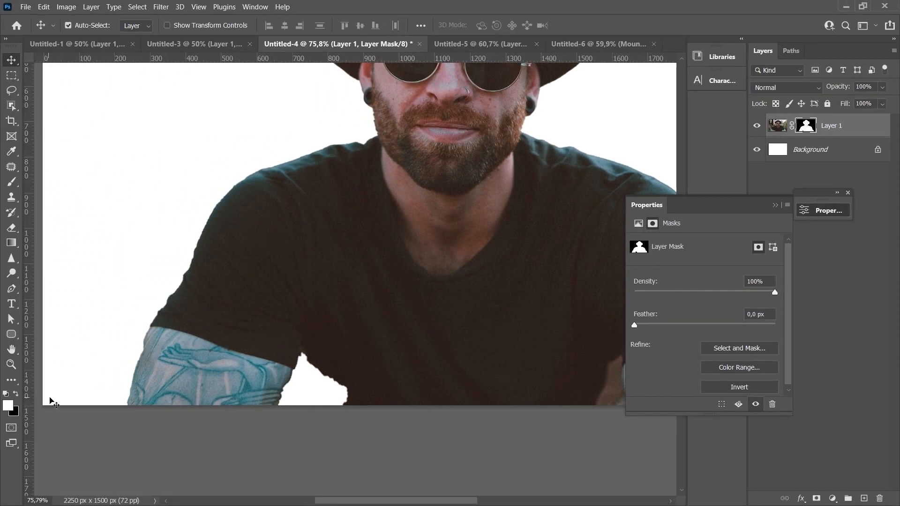
key("ctrl+0")
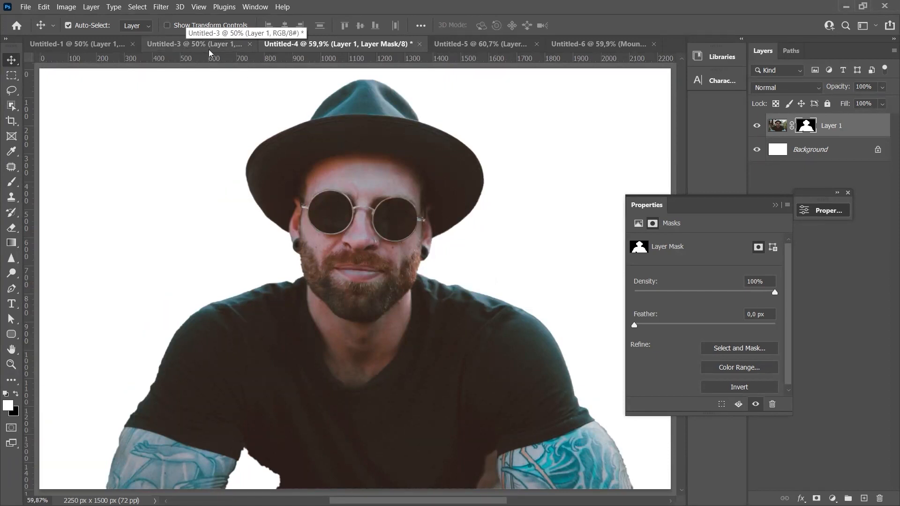
Remove the background from Layer 1 in Untitled-3 and examine the cut-out around the watch and hand.
left_click(186, 49)
scroll(658, 349, "down", 2)
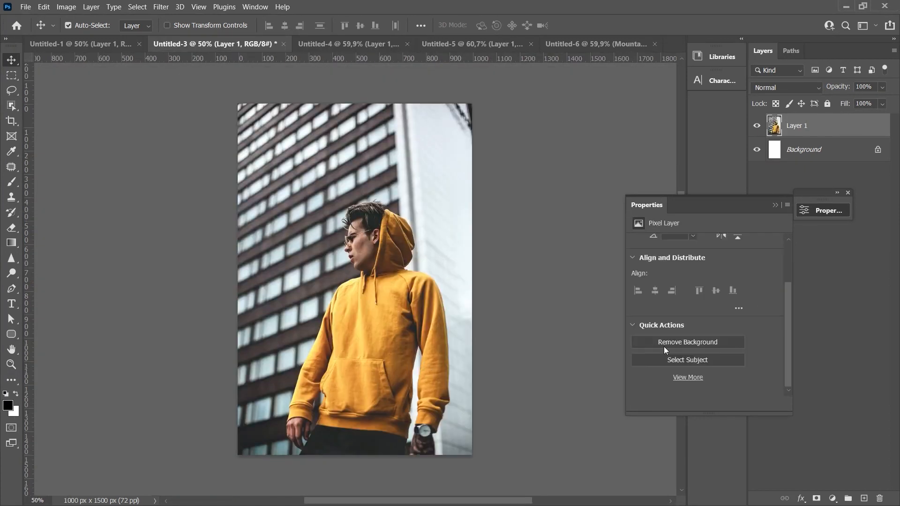
left_click(669, 342)
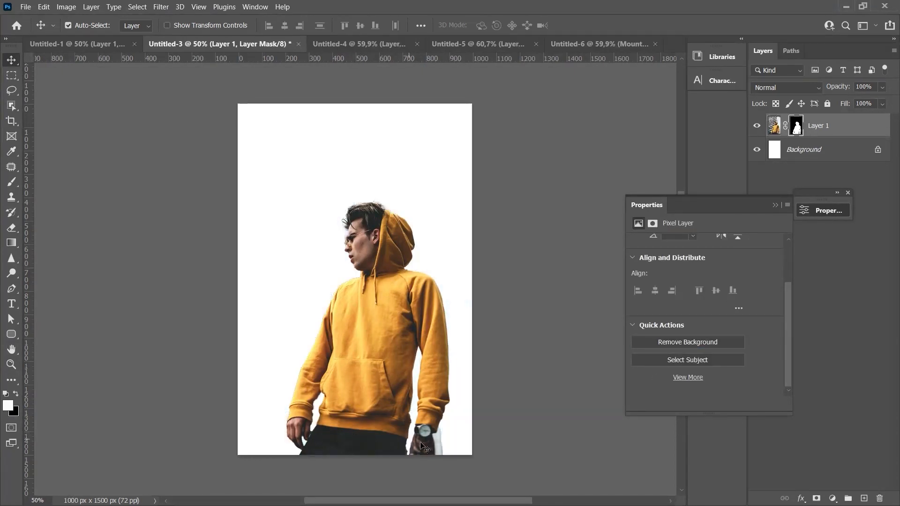
scroll(422, 447, "up", 5)
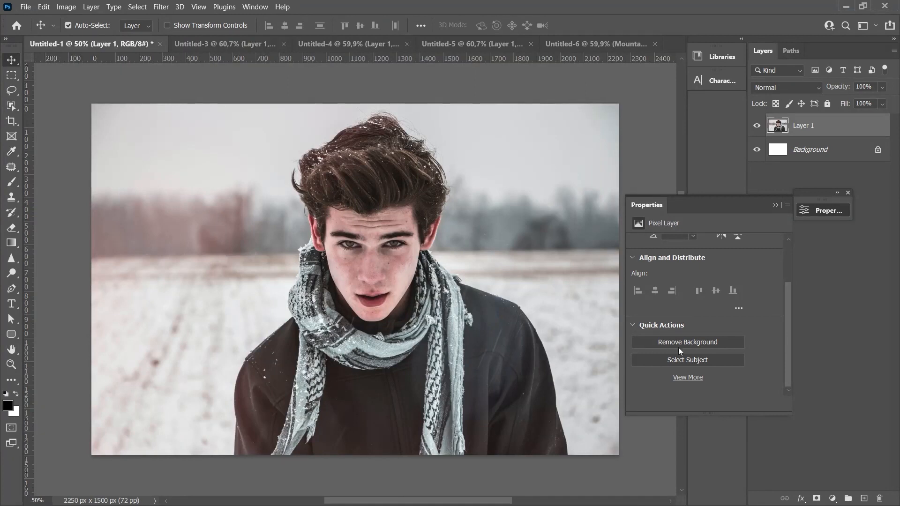
Remove the background from the photo in Untitled-1 and place the snowy forest image from the snow landscape library results behind the man.
left_click(659, 345)
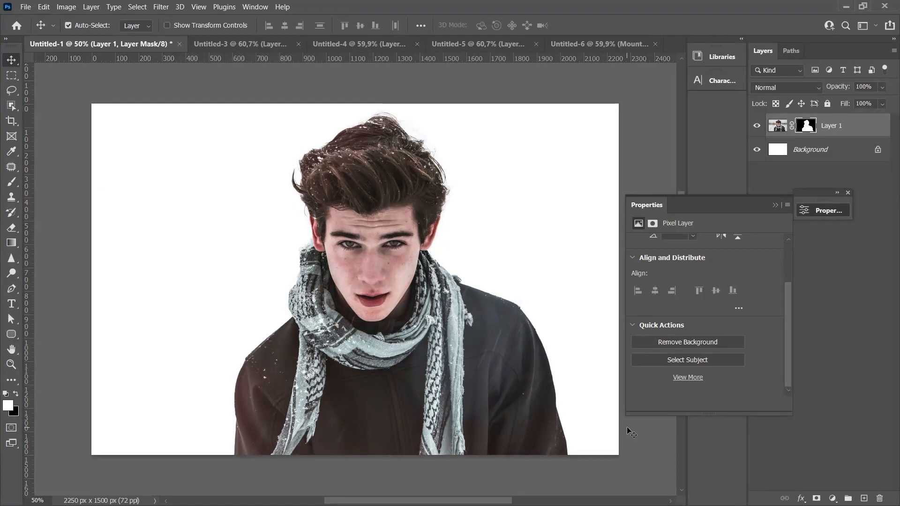
left_click(717, 70)
left_click_drag(683, 161, 682, 174)
mouse_move(634, 210)
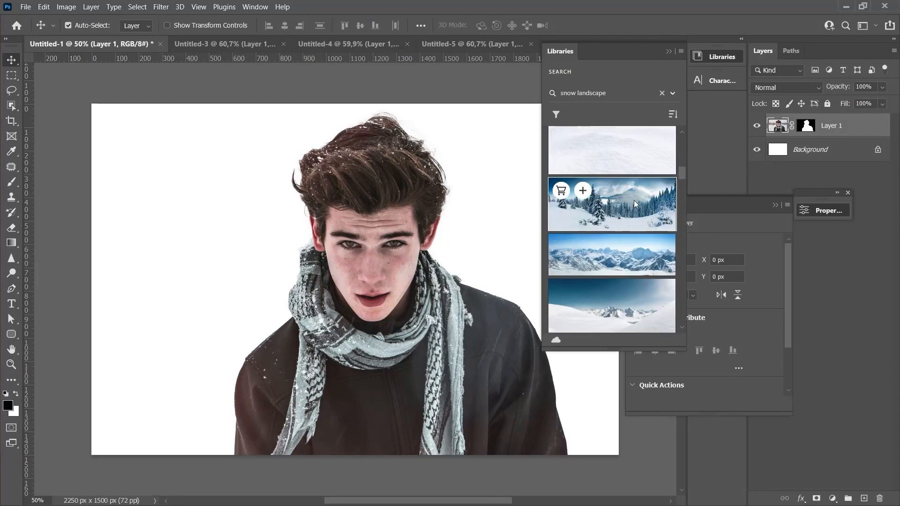
left_click_drag(634, 201, 230, 249)
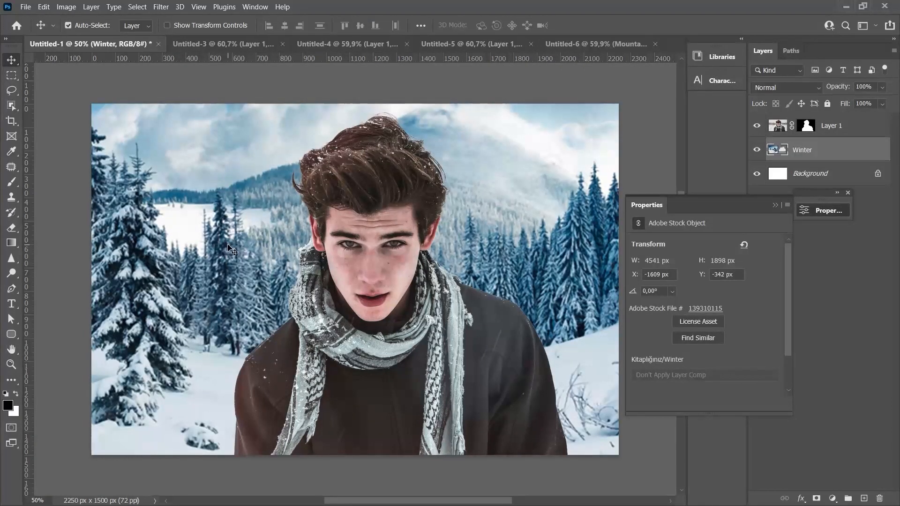